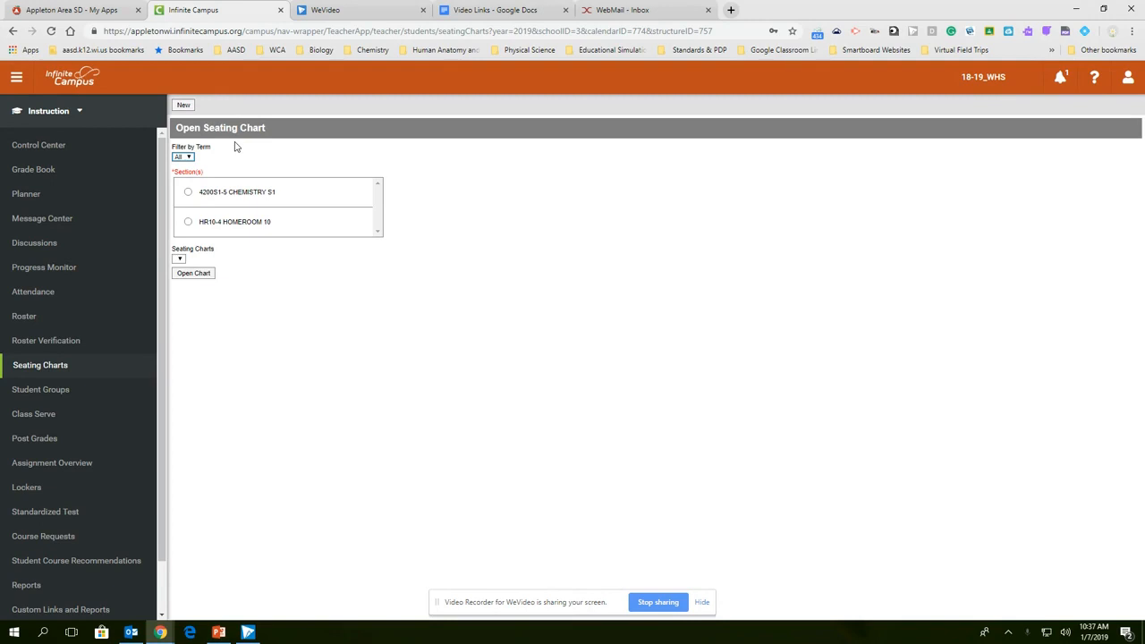
pyautogui.click(184, 106)
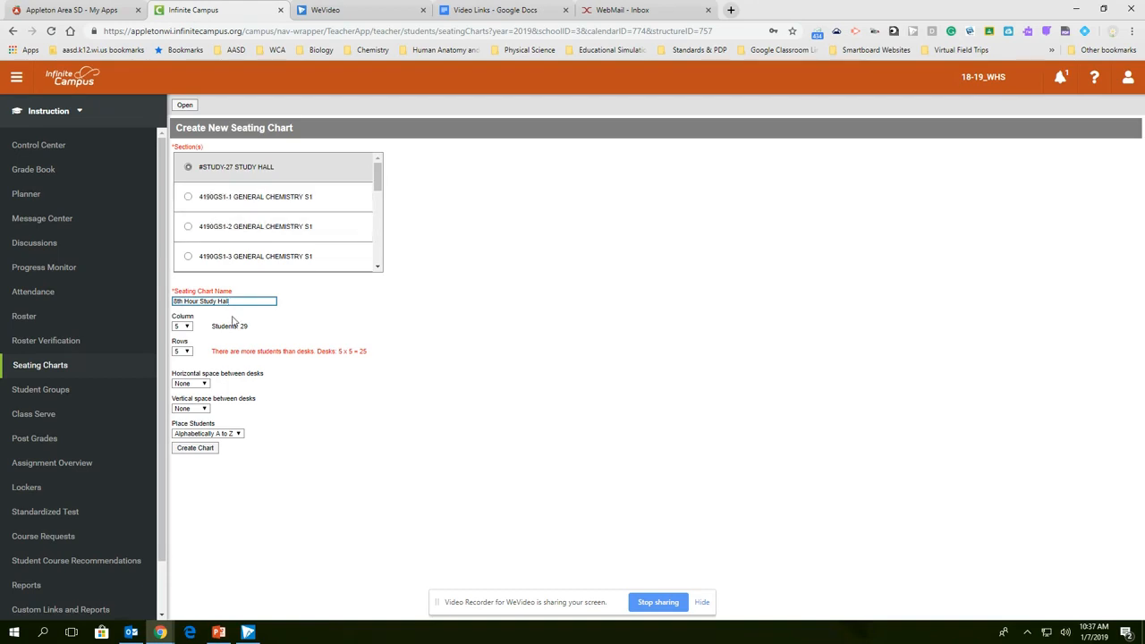
pyautogui.moveTo(239, 301); pyautogui.dragTo(172, 302)
pyautogui.press('BackSpace')
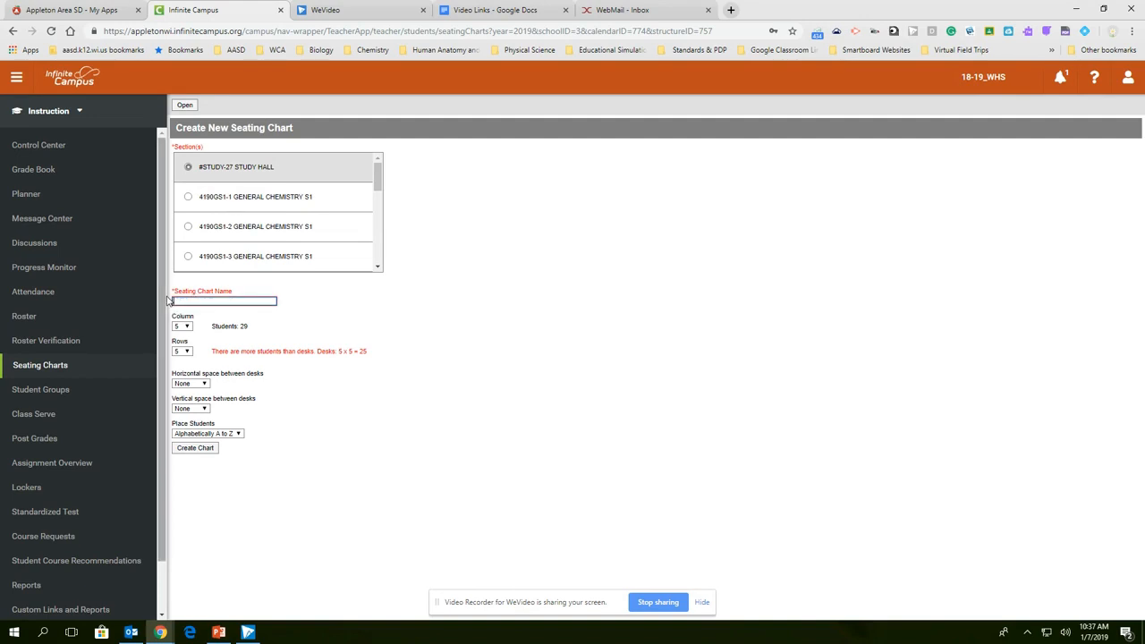
pyautogui.click(189, 198)
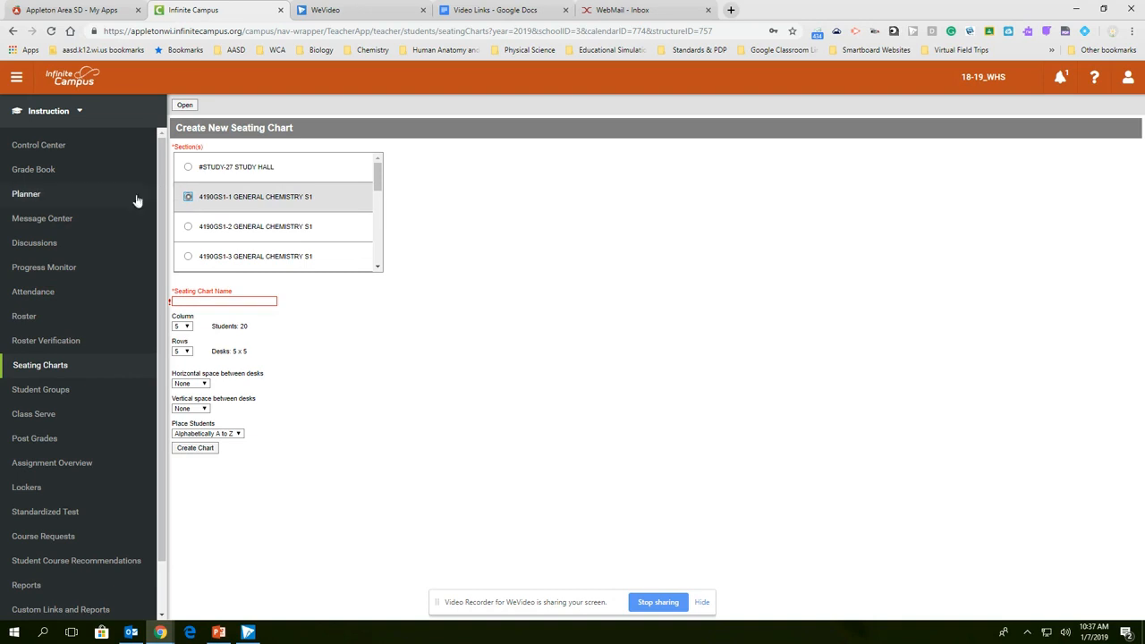
# - Open the Grade Book without keeping the unsaved seating chart and check which class hour belongs to each section
pyautogui.click(34, 171)
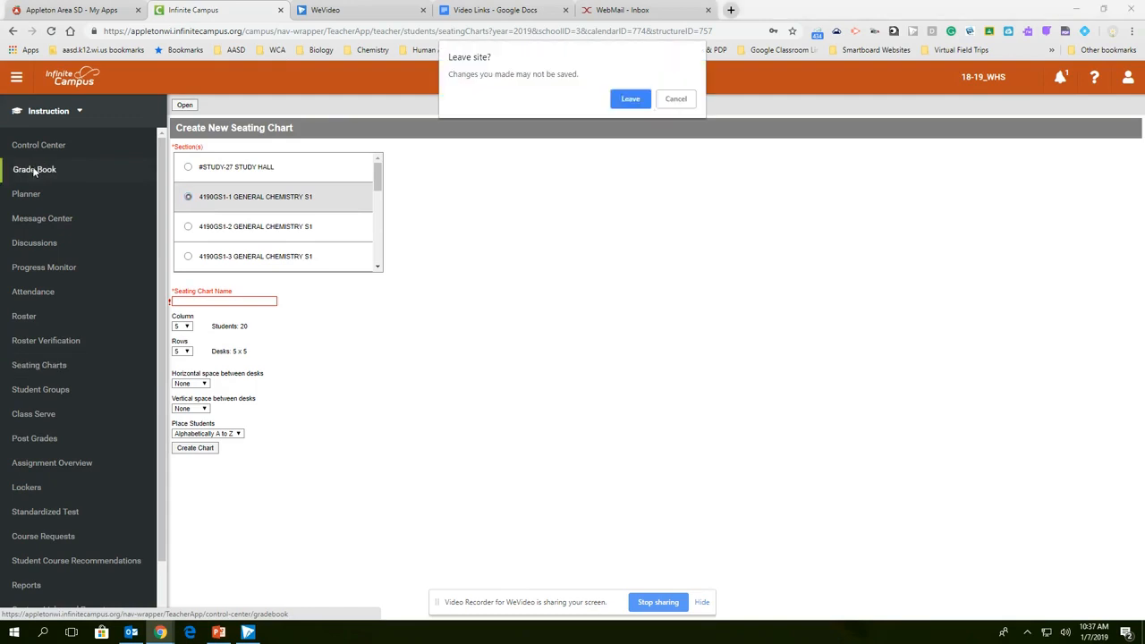
pyautogui.click(675, 99)
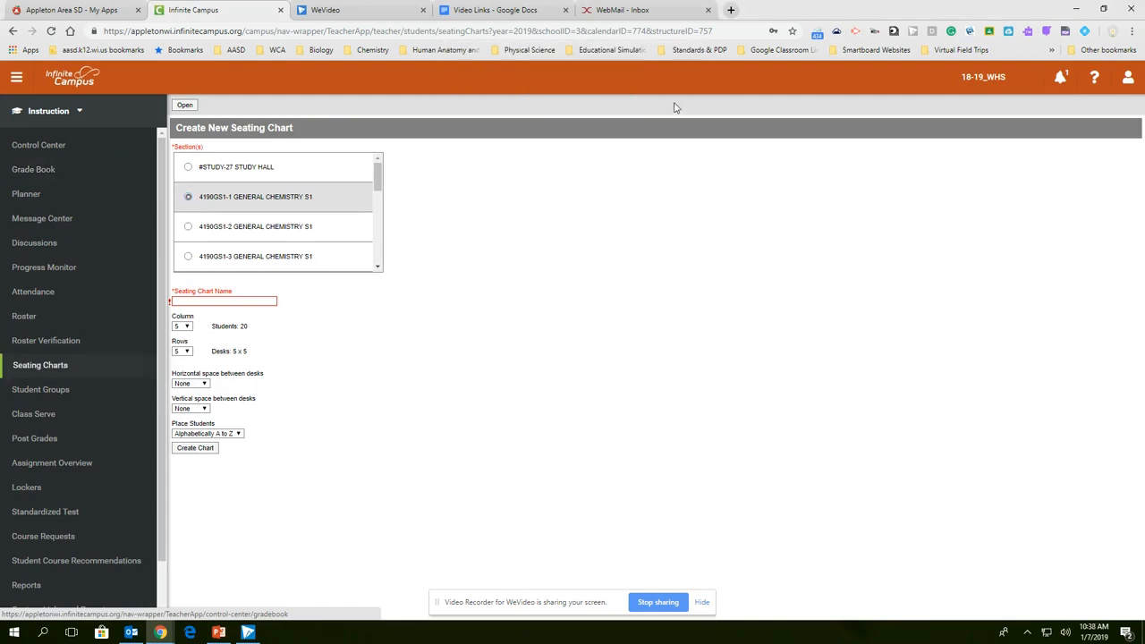
pyautogui.click(27, 176)
pyautogui.click(627, 120)
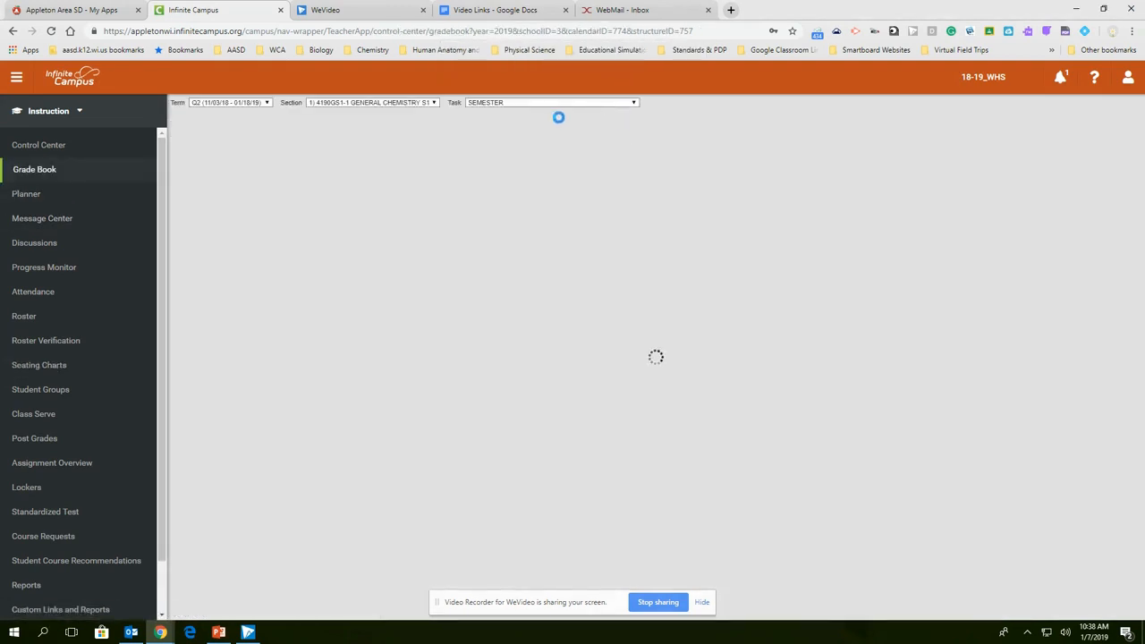
pyautogui.click(411, 104)
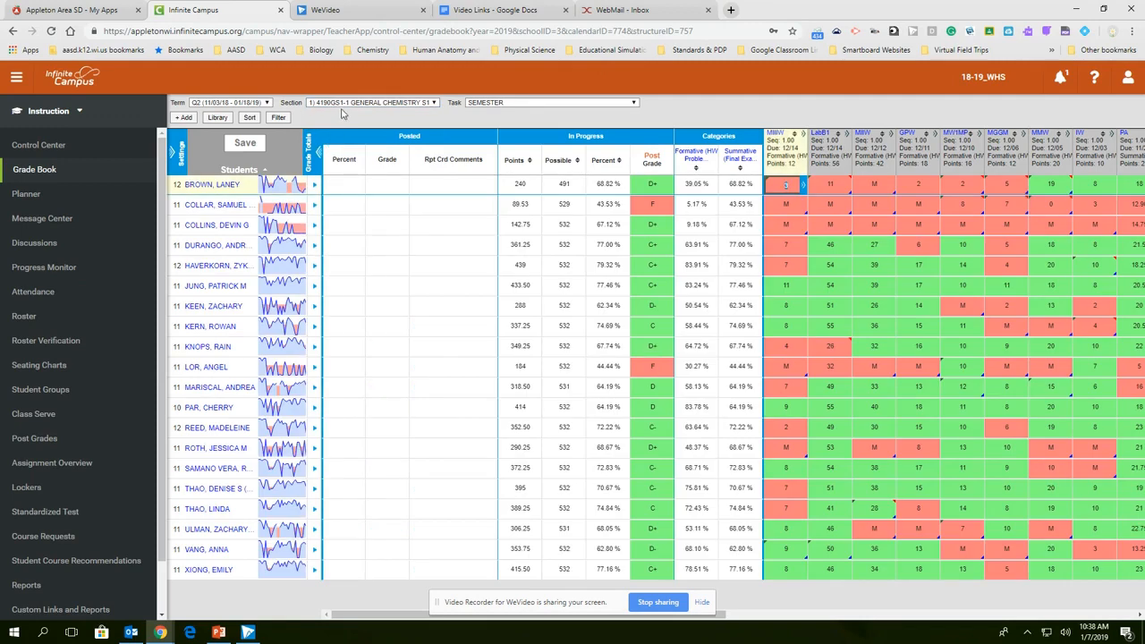
pyautogui.click(344, 105)
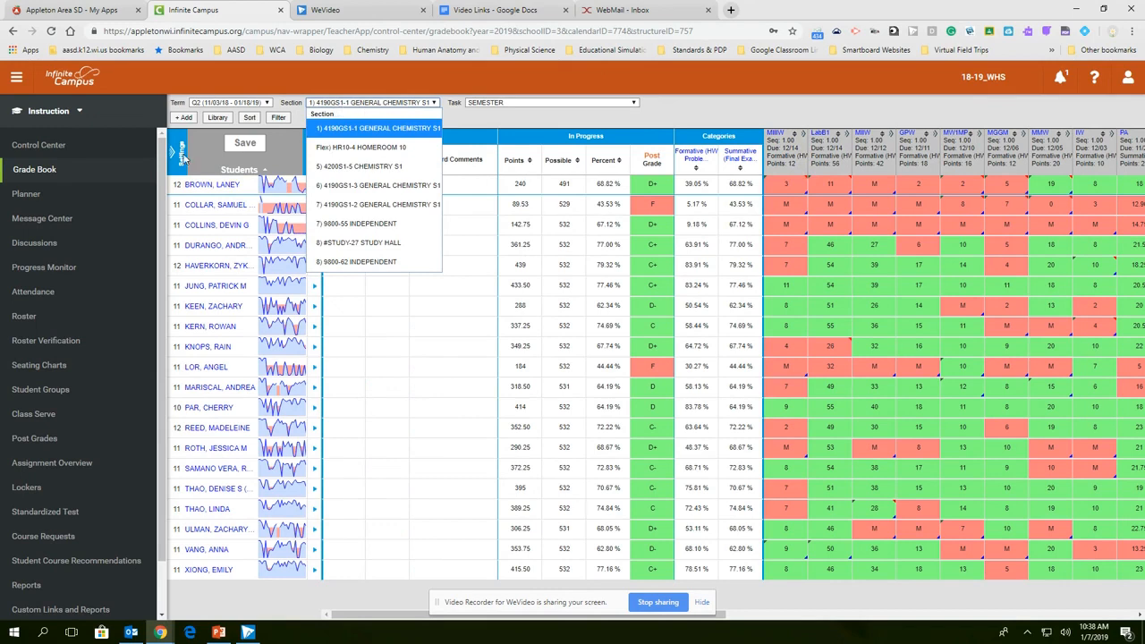
# - Start a new seating chart for section 4190GS1-1 GENERAL CHEMISTRY S1 and name it "1st Hour Gen Chem"
pyautogui.click(37, 366)
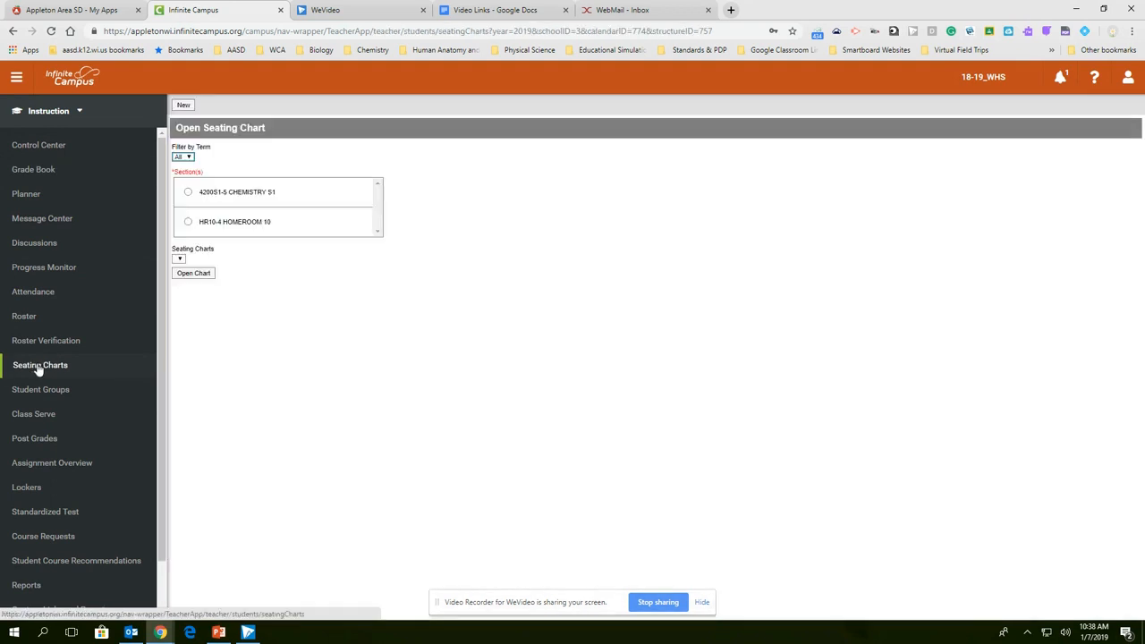
pyautogui.click(184, 106)
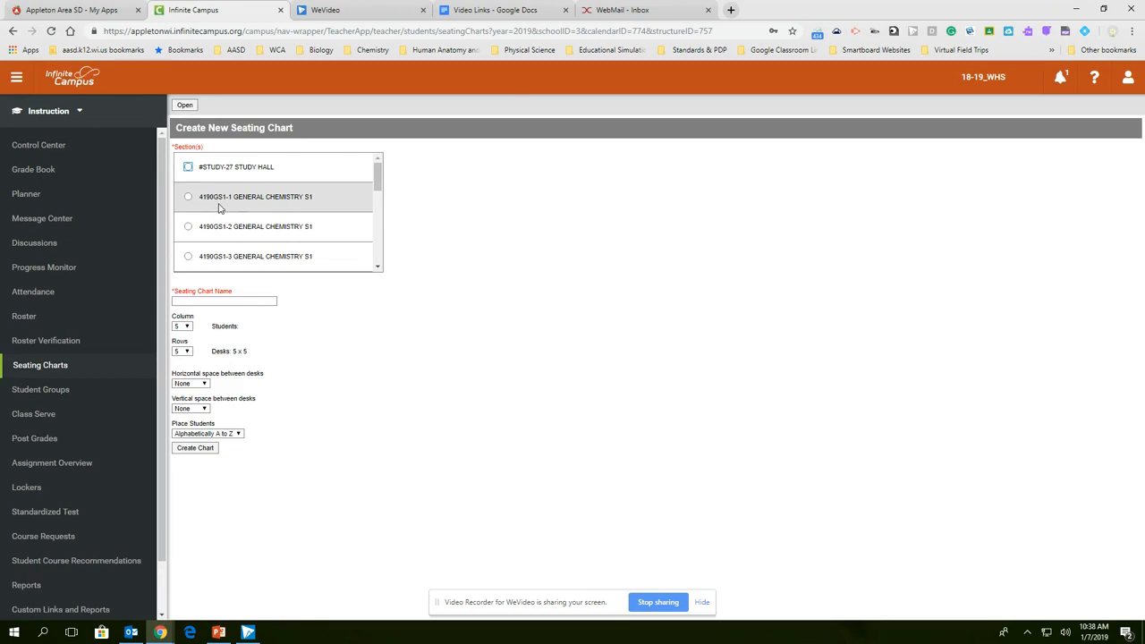
pyautogui.click(190, 199)
pyautogui.click(192, 302)
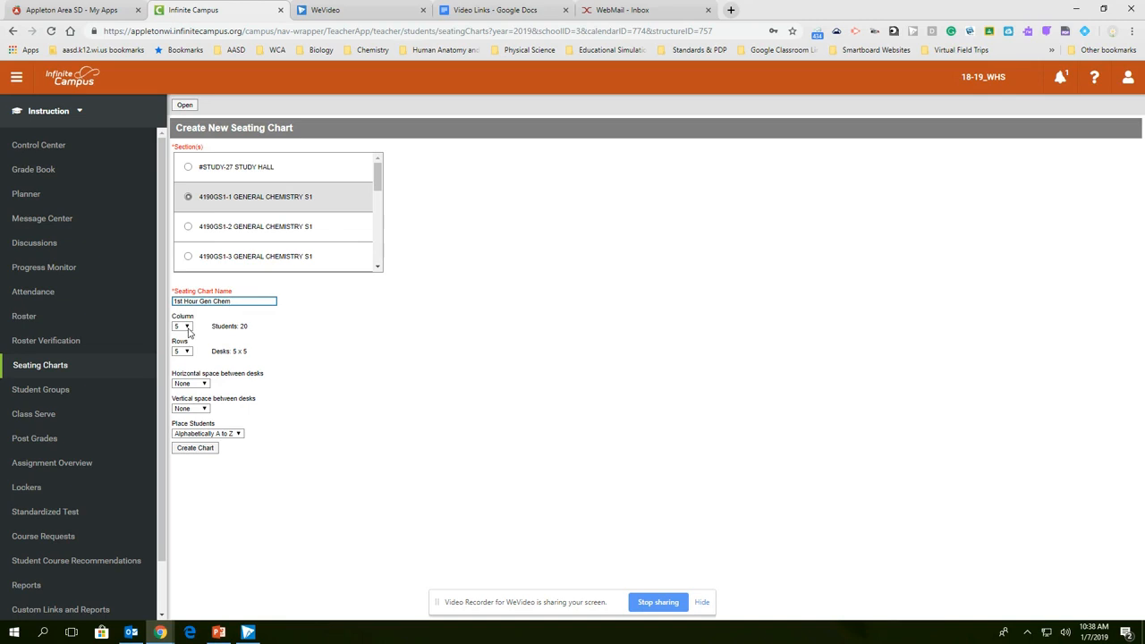
# - Set the chart layout to 8 columns and 4 rows with 1/2 desk of horizontal space between desks
pyautogui.click(187, 327)
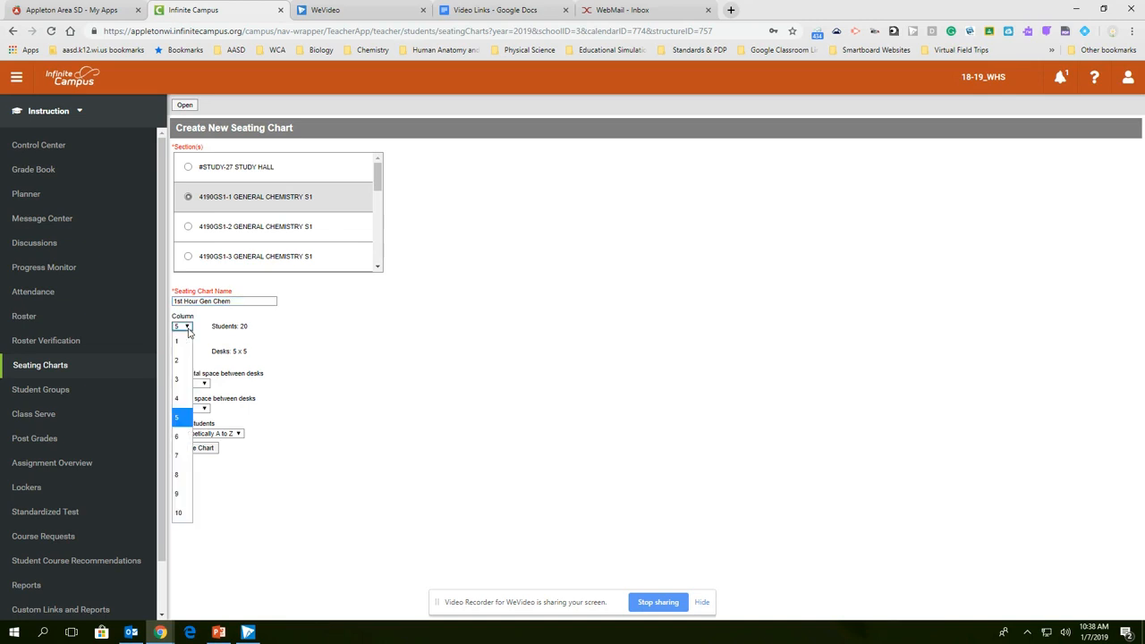
pyautogui.click(182, 475)
pyautogui.click(185, 353)
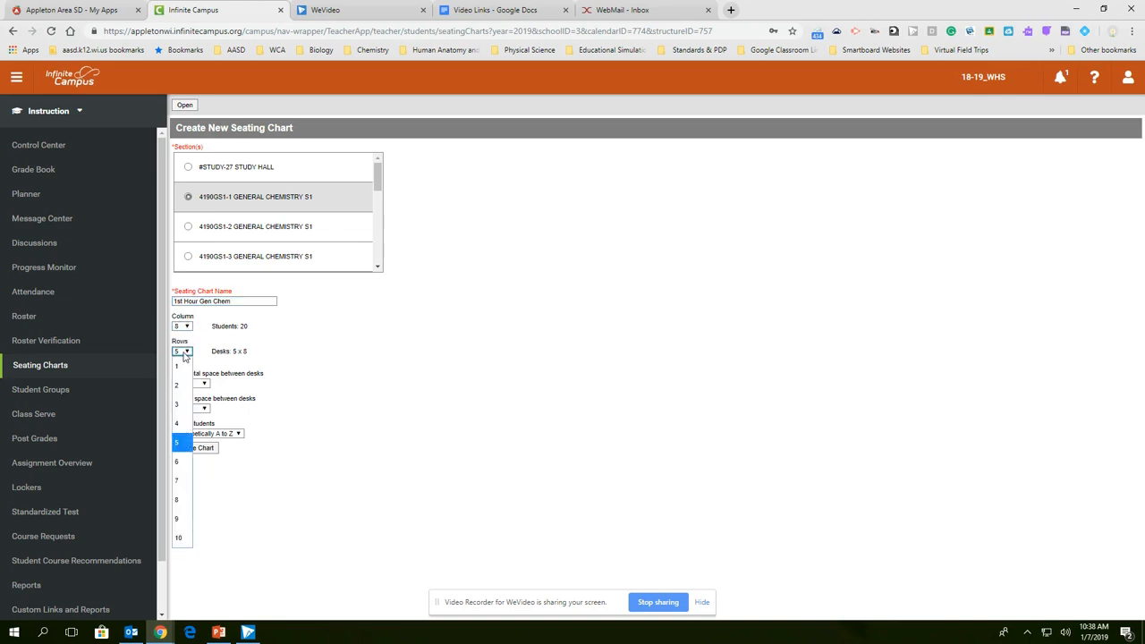
pyautogui.click(179, 423)
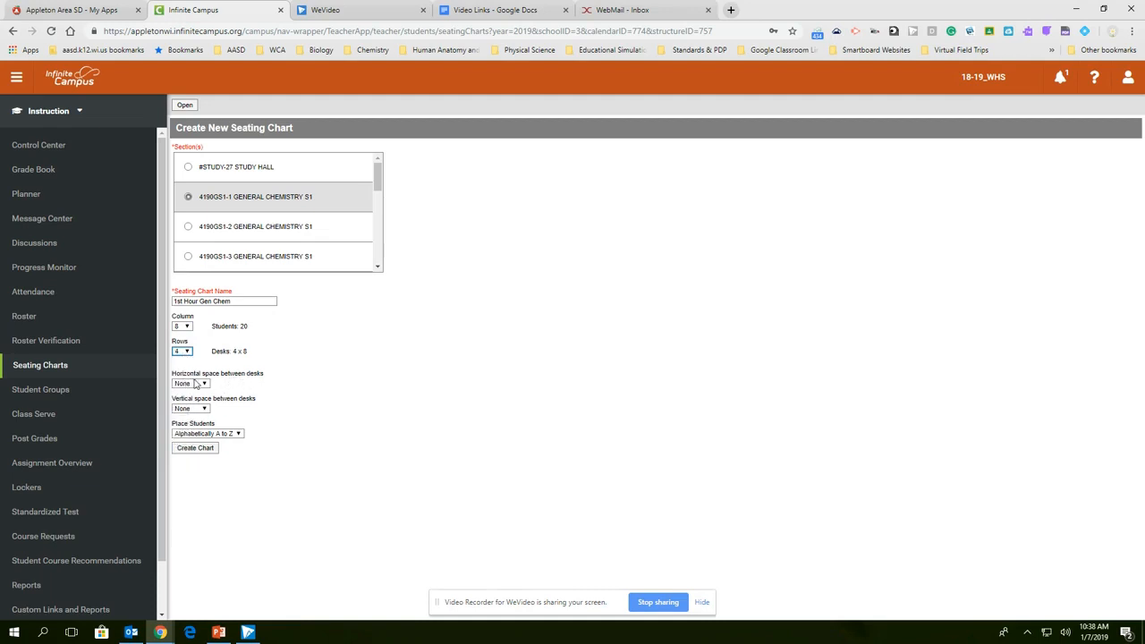
pyautogui.click(205, 384)
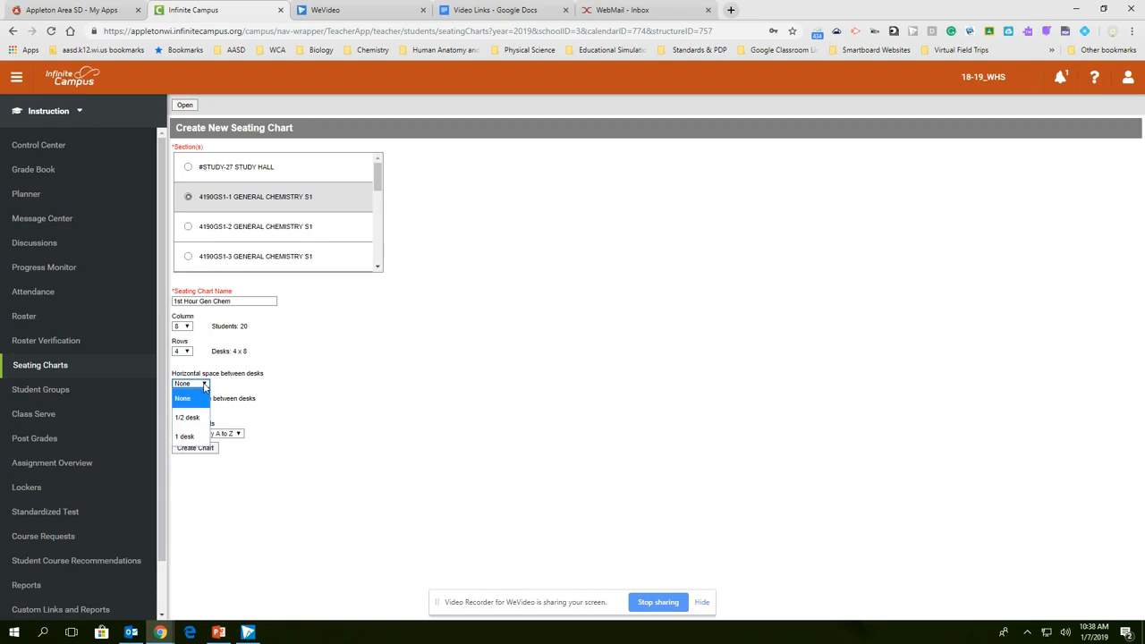
pyautogui.click(201, 417)
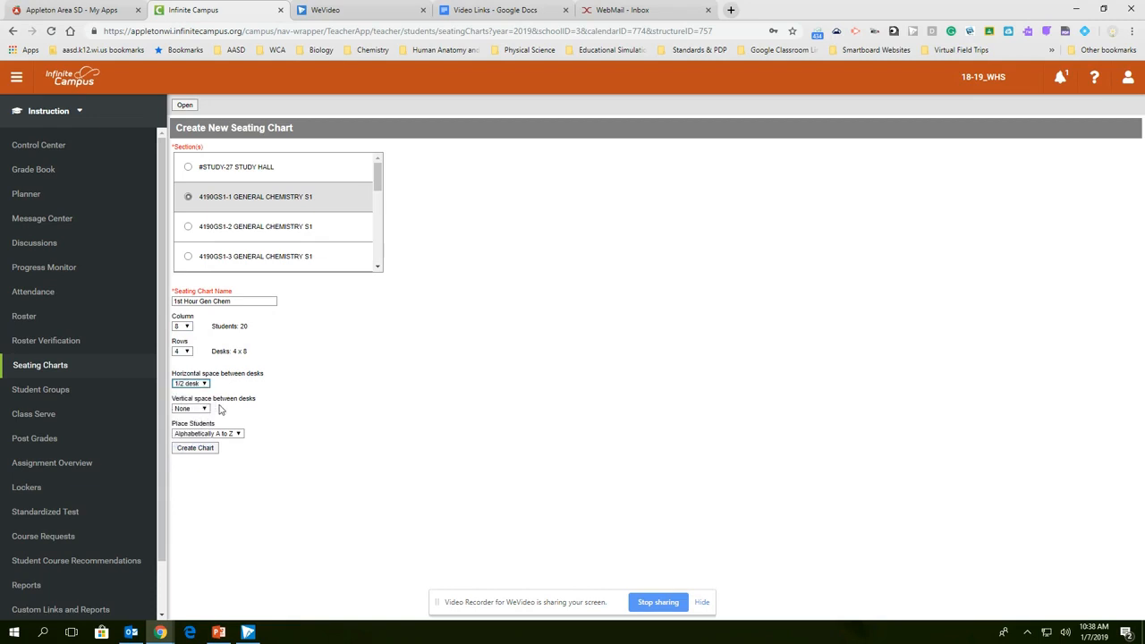
# - Set student placement to Random and create the seating chart
pyautogui.click(238, 435)
pyautogui.click(210, 489)
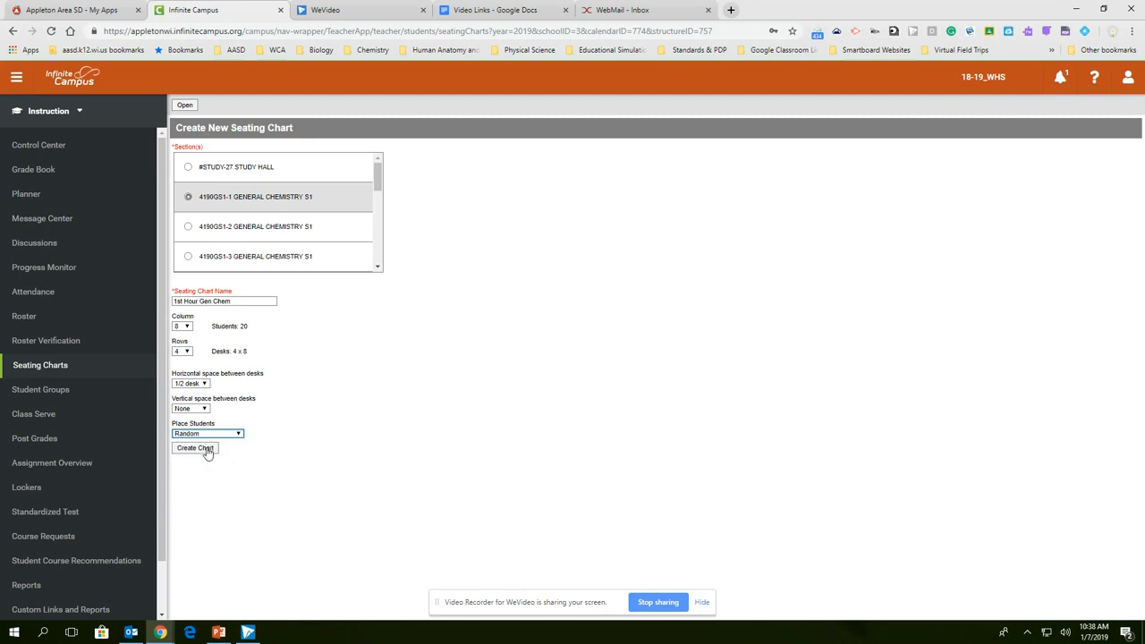
pyautogui.click(207, 450)
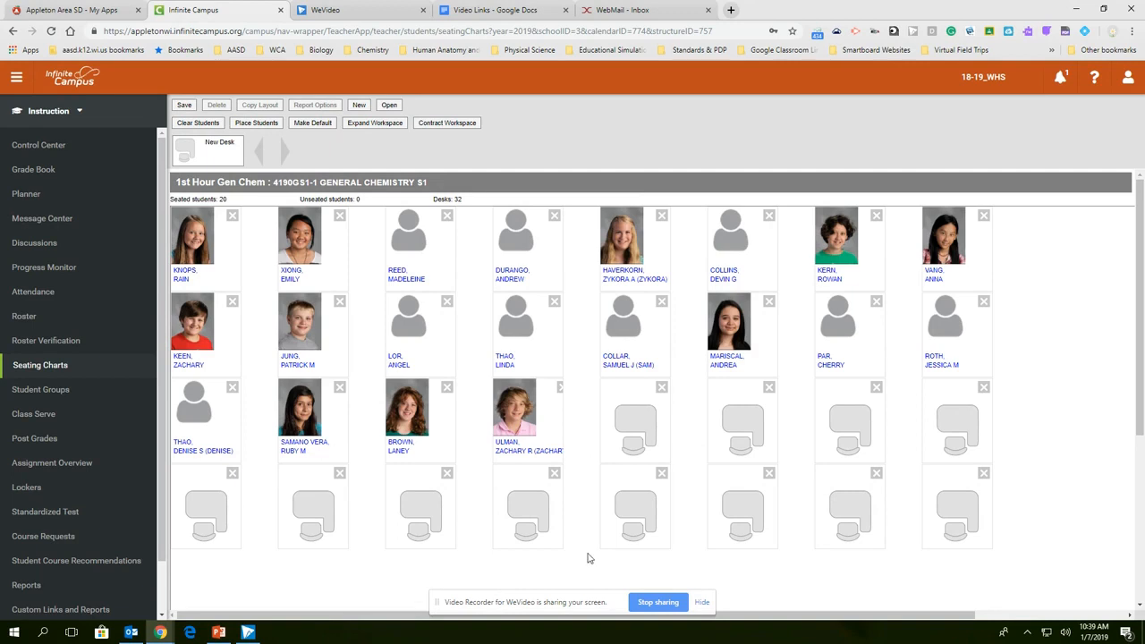
# - Move all eight students from the first row to the empty desks in the fourth row
pyautogui.moveTo(192, 235); pyautogui.dragTo(204, 505)
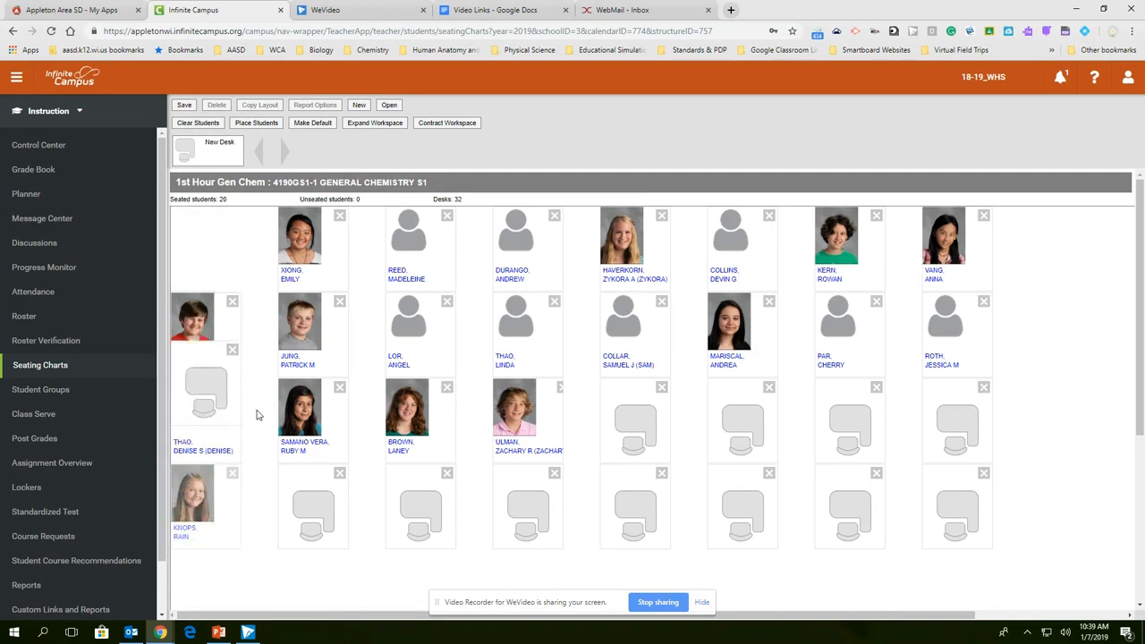
pyautogui.moveTo(300, 237); pyautogui.dragTo(334, 467)
pyautogui.moveTo(603, 248); pyautogui.dragTo(421, 499)
pyautogui.moveTo(411, 267); pyautogui.dragTo(519, 521)
pyautogui.moveTo(546, 275); pyautogui.dragTo(639, 526)
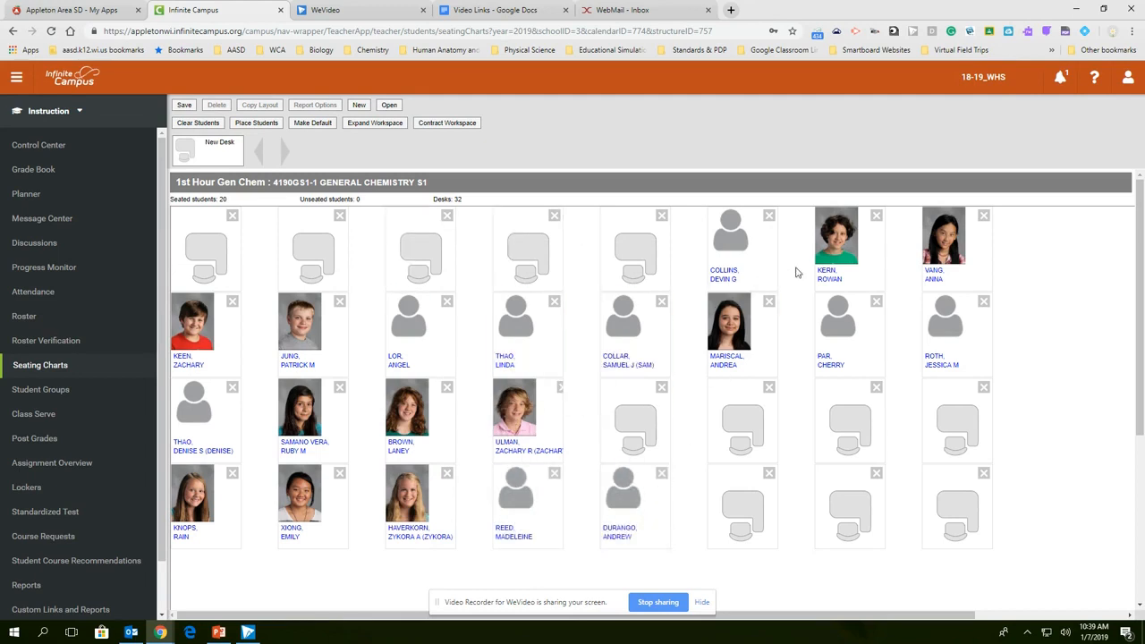
pyautogui.moveTo(738, 251); pyautogui.dragTo(716, 501)
pyautogui.moveTo(837, 251); pyautogui.dragTo(838, 516)
pyautogui.moveTo(947, 267); pyautogui.dragTo(948, 506)
# - Move the last four second-row students into the third row, reseat those at second-row desks three and four at desks five and six, and save
pyautogui.moveTo(935, 339); pyautogui.dragTo(943, 419)
pyautogui.moveTo(838, 320); pyautogui.dragTo(843, 422)
pyautogui.moveTo(747, 335); pyautogui.dragTo(750, 413)
pyautogui.moveTo(640, 324); pyautogui.dragTo(624, 437)
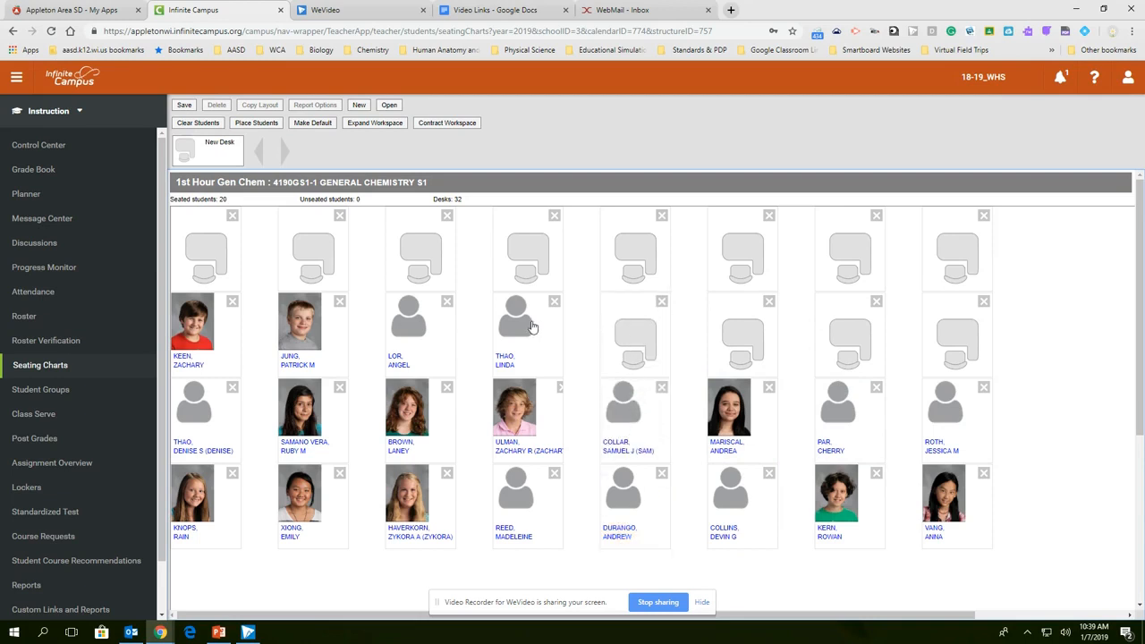
pyautogui.moveTo(411, 333); pyautogui.dragTo(736, 323)
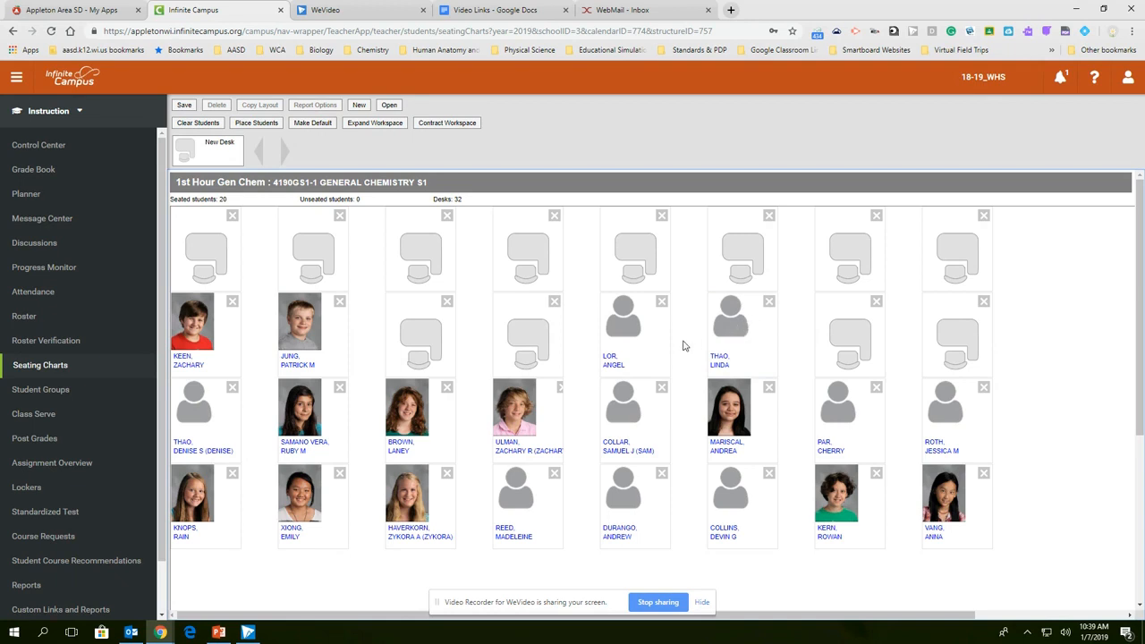
pyautogui.click(185, 106)
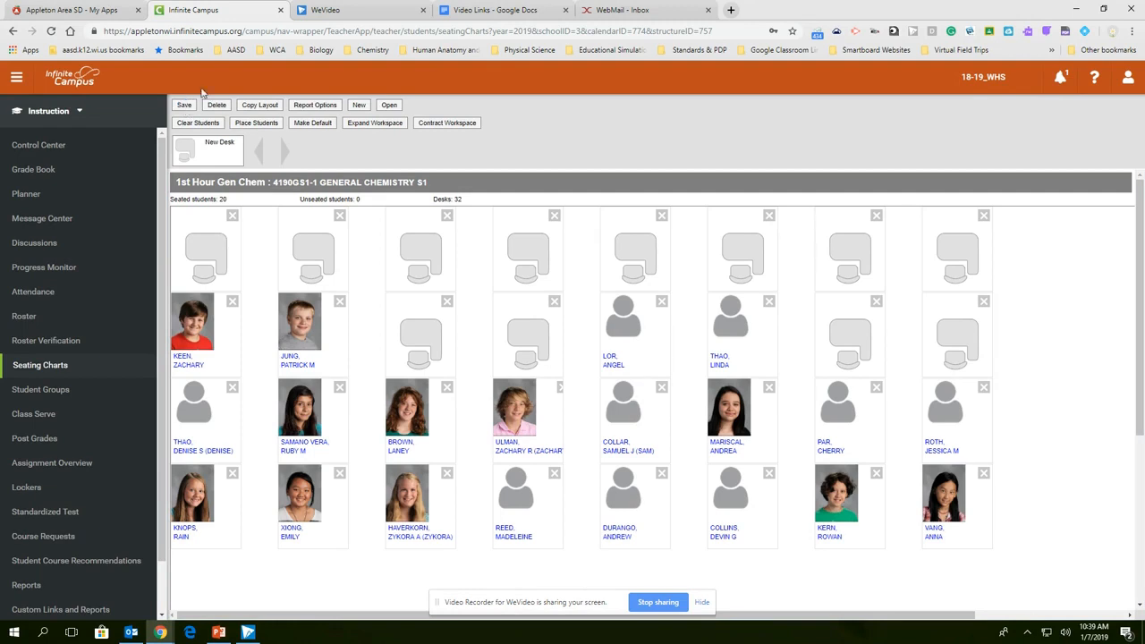
# - Rearrange the desks into four columns of adjacent pairs with gaps between the rows, and save the chart
pyautogui.moveTo(219, 506); pyautogui.dragTo(222, 568)
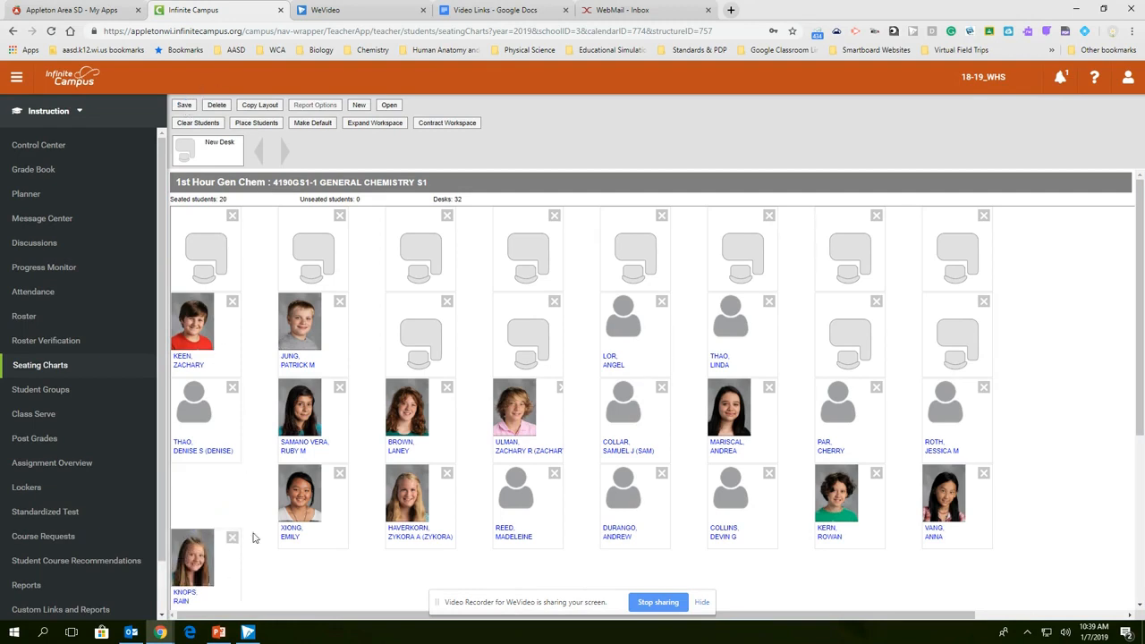
pyautogui.moveTo(314, 492); pyautogui.dragTo(284, 543)
pyautogui.moveTo(206, 406); pyautogui.dragTo(206, 447)
pyautogui.moveTo(271, 424); pyautogui.dragTo(269, 458)
pyautogui.moveTo(213, 340); pyautogui.dragTo(211, 361)
pyautogui.moveTo(302, 321); pyautogui.dragTo(268, 343)
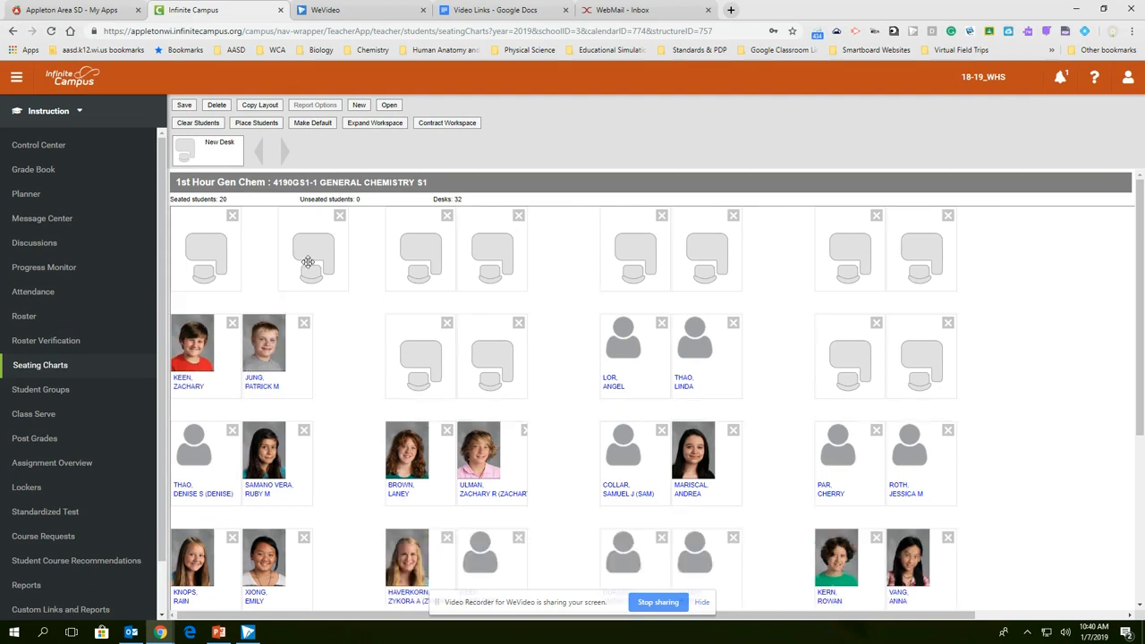
pyautogui.moveTo(307, 262); pyautogui.dragTo(276, 252)
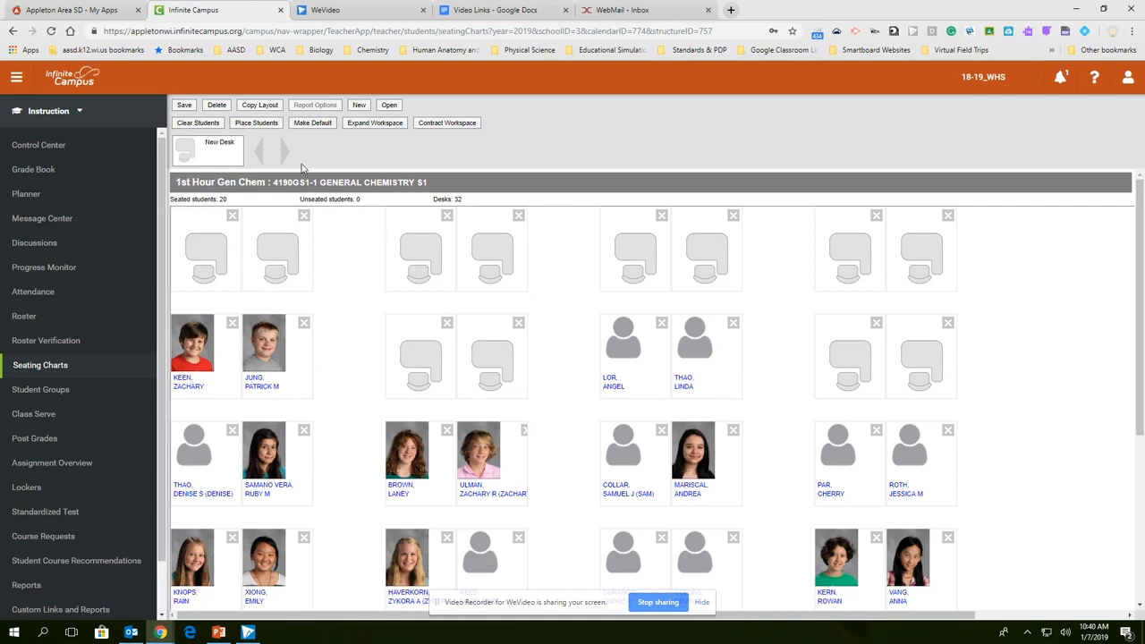
pyautogui.click(184, 105)
# - Generate the seating chart report in Landscape orientation with student pictures included
pyautogui.click(318, 106)
pyautogui.click(532, 282)
pyautogui.click(535, 318)
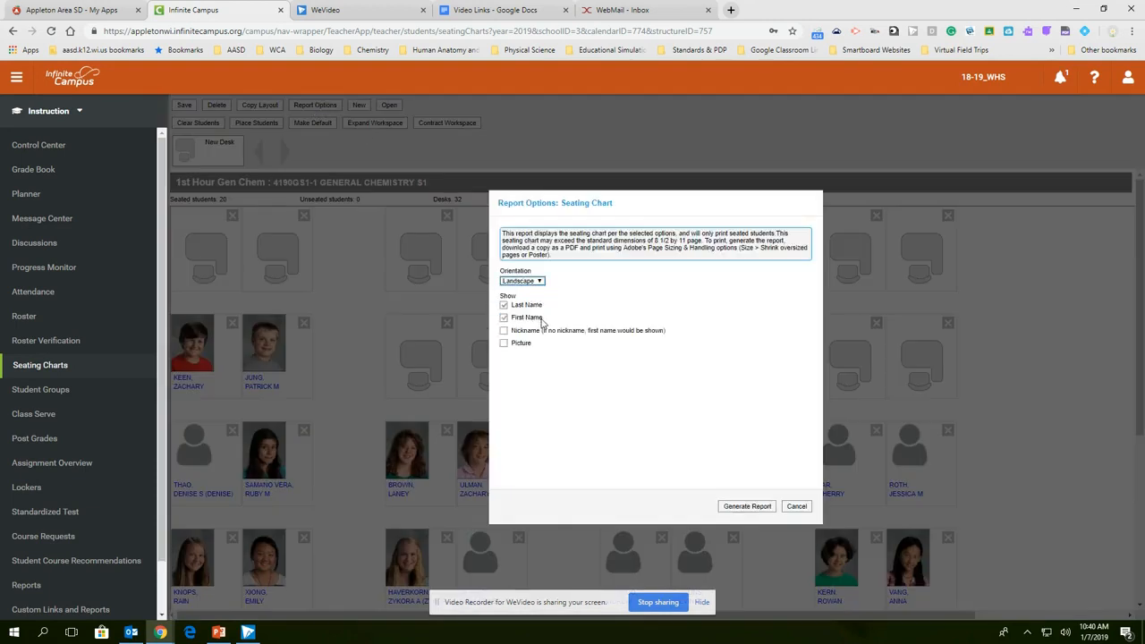
pyautogui.click(504, 345)
pyautogui.click(747, 507)
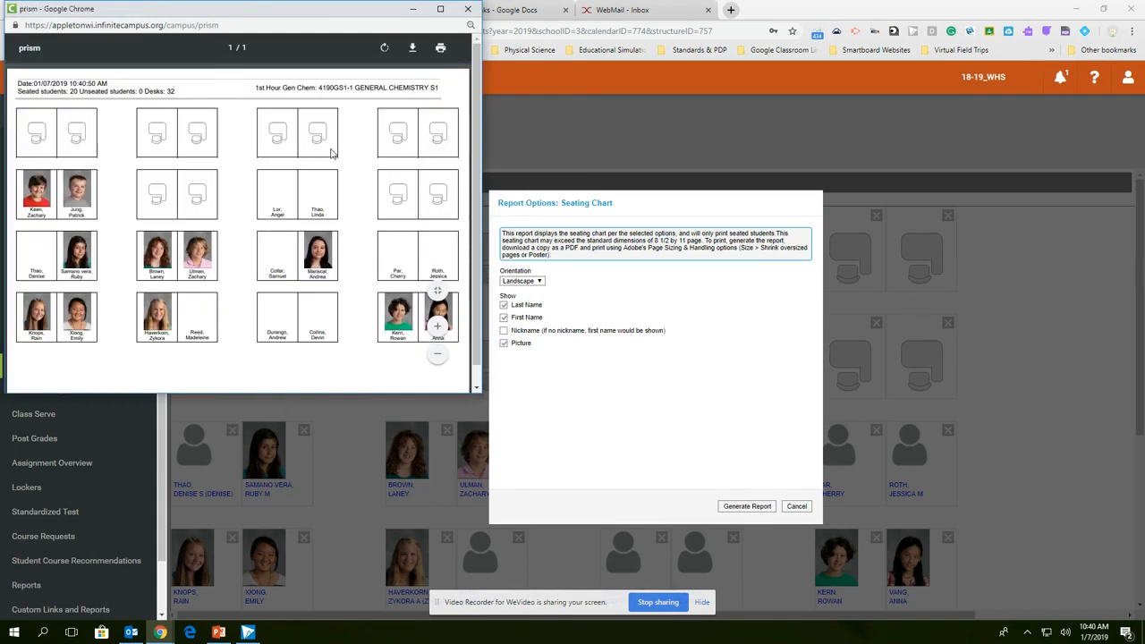
# - Print the generated seating chart report and close it
pyautogui.click(439, 47)
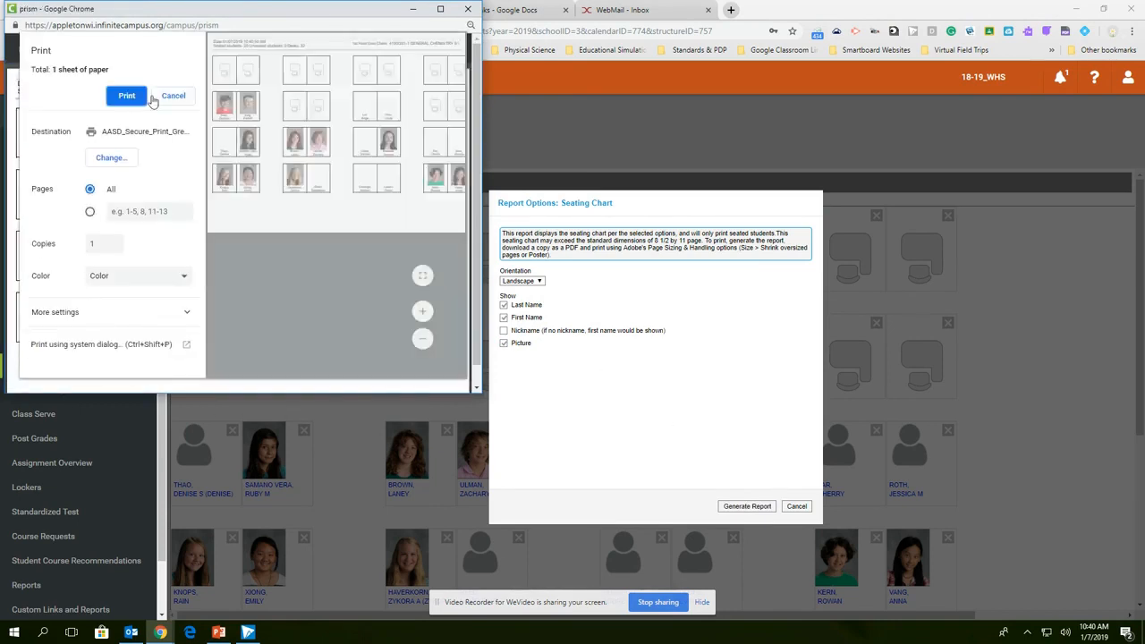
pyautogui.click(244, 96)
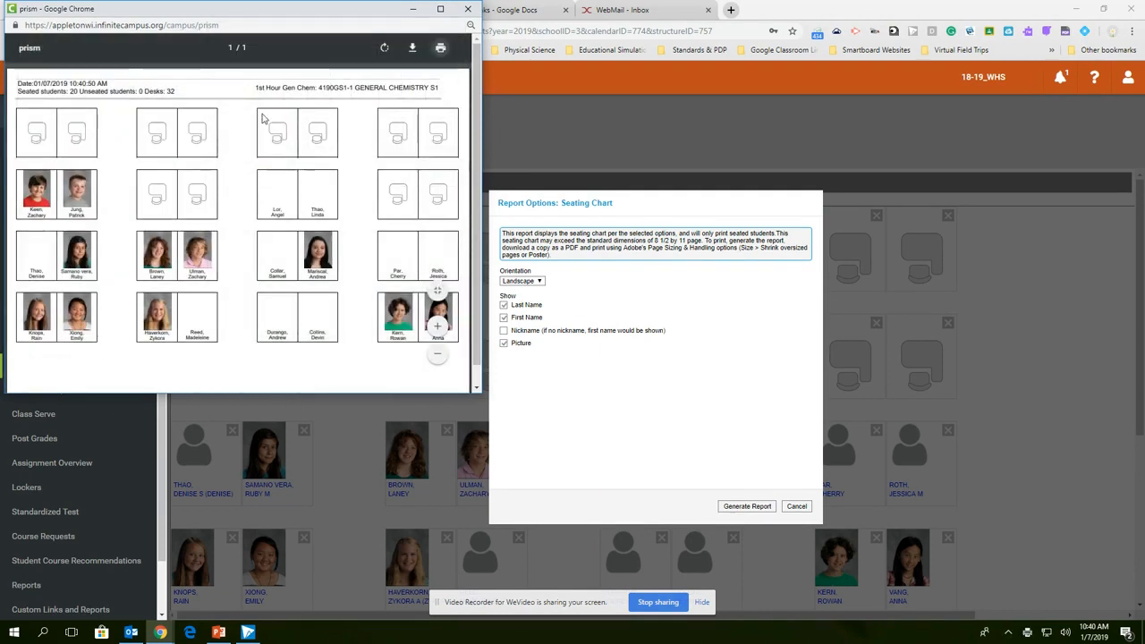
pyautogui.click(467, 9)
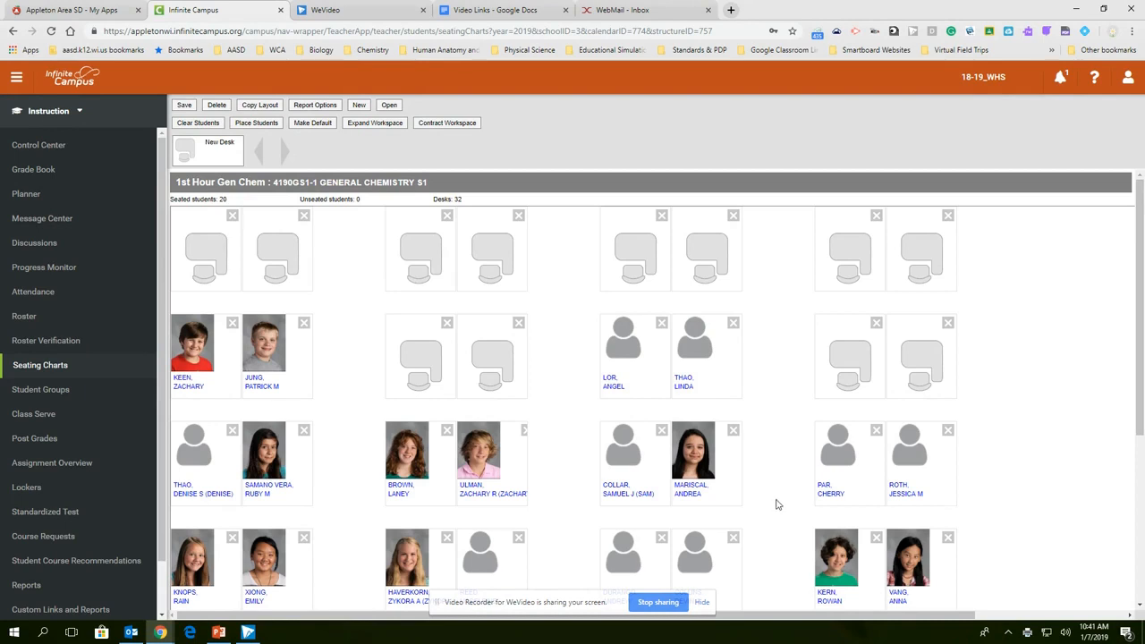
# - Copy this desk layout to section #STUDY-27 STUDY HALL as a new seating chart named "8th Hour Study Hall"
pyautogui.click(260, 106)
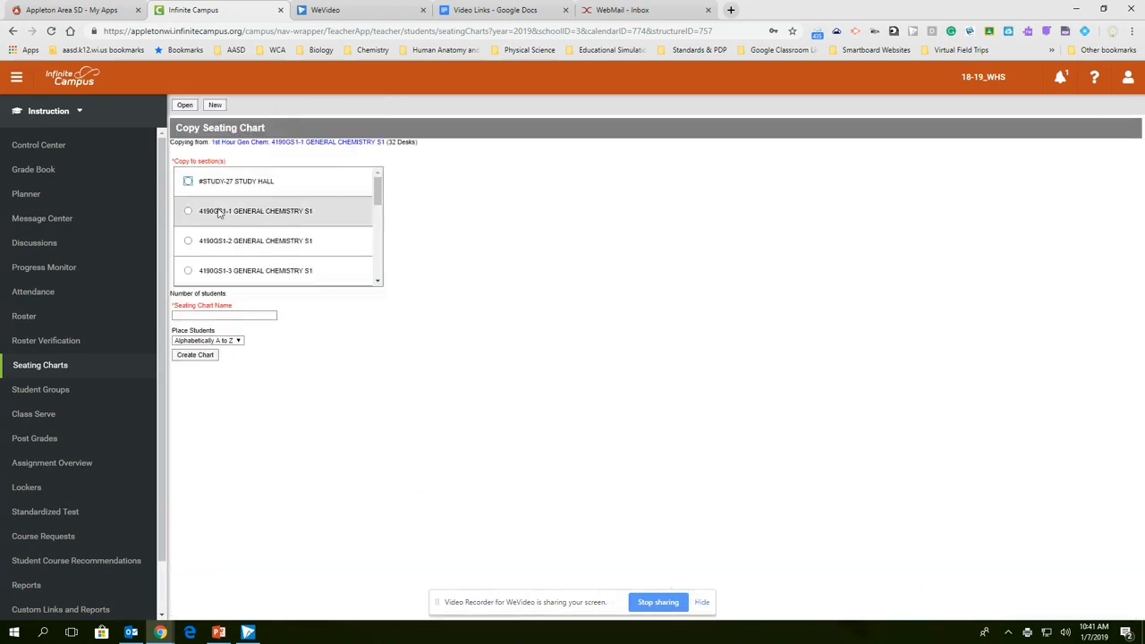
pyautogui.click(188, 181)
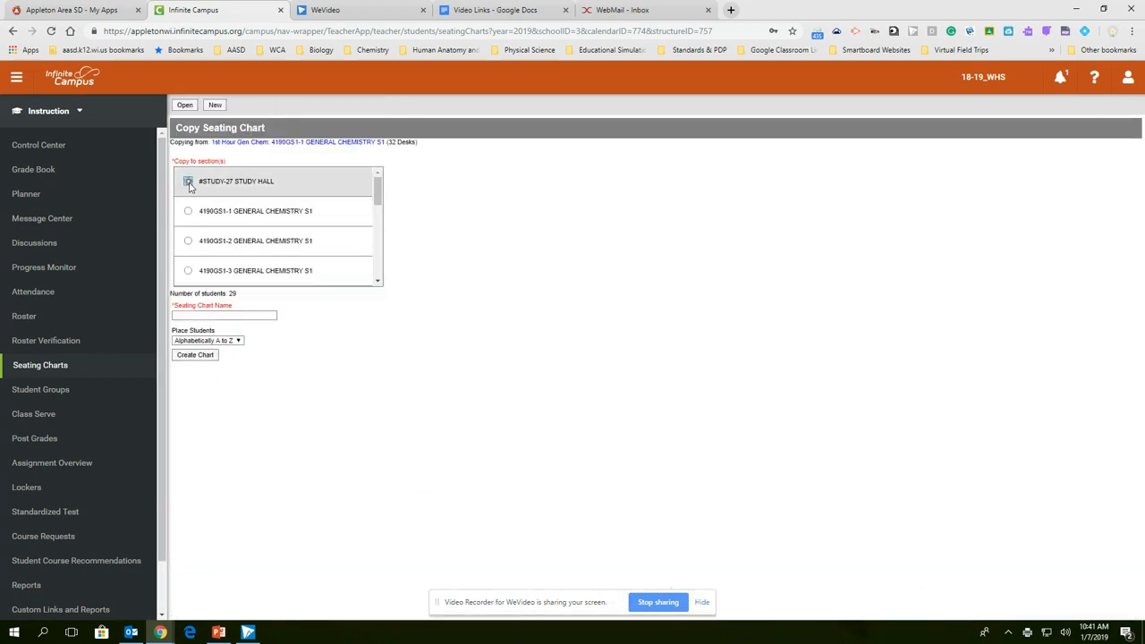
pyautogui.click(190, 315)
pyautogui.write('8th Hour Study Hall')
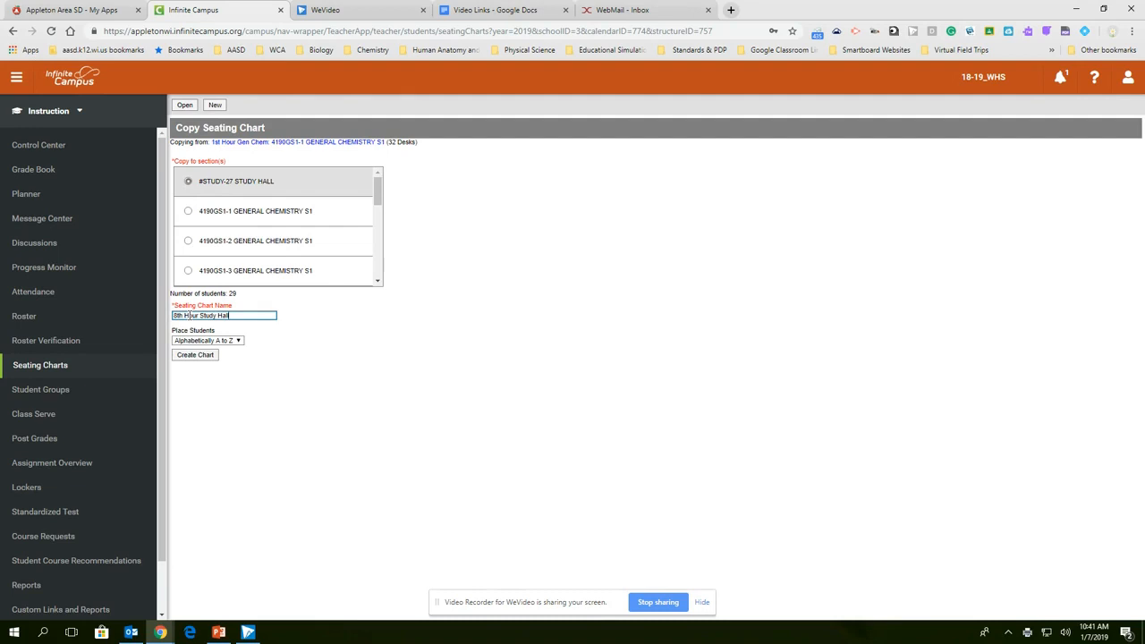
pyautogui.click(204, 357)
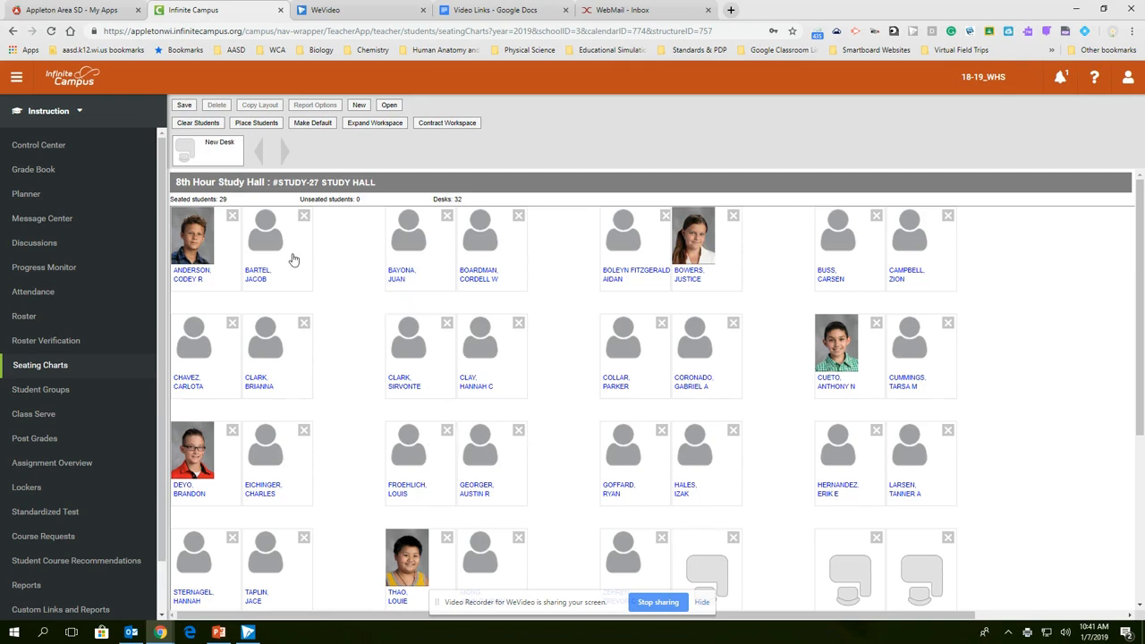
# - Move the students from the first three desks of the first row into the fourth row, filling its empty desks, and save the chart
pyautogui.moveTo(262, 246)
pyautogui.mouseDown()
pyautogui.moveTo(601, 566)
pyautogui.moveTo(546, 525)
pyautogui.moveTo(265, 237)
pyautogui.mouseUp()
pyautogui.moveTo(192, 250); pyautogui.dragTo(705, 567)
pyautogui.moveTo(284, 208); pyautogui.dragTo(852, 557)
pyautogui.moveTo(447, 273); pyautogui.dragTo(906, 496)
pyautogui.click(184, 106)
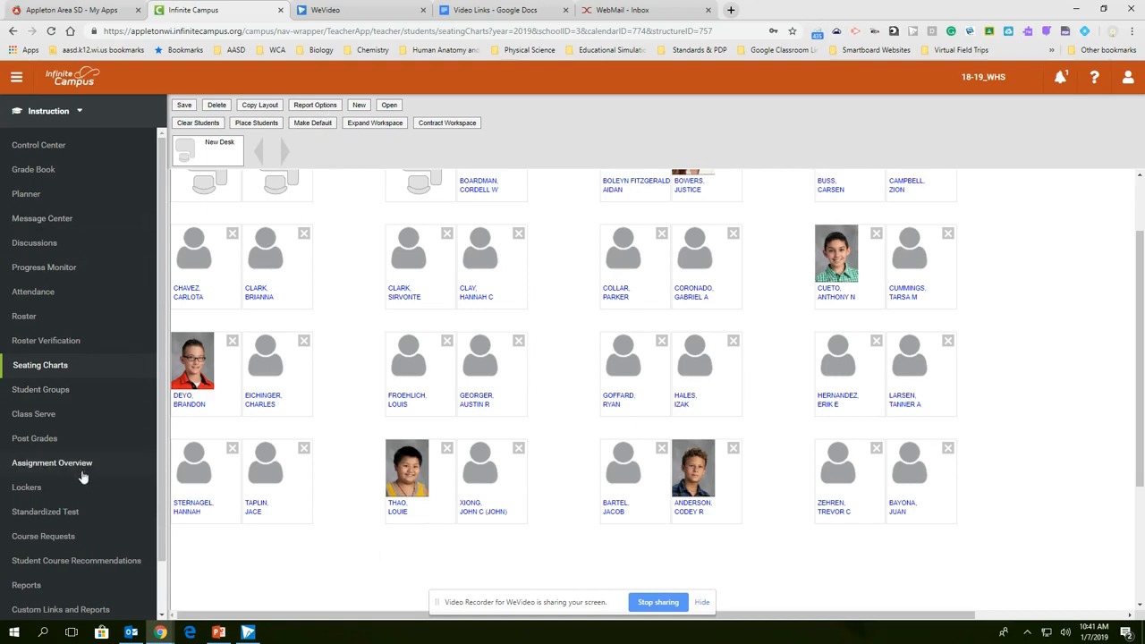
# - Return to the seating chart list and reopen the "8th Hour Study Hall" chart of section #STUDY-27 STUDY HALL
pyautogui.click(43, 396)
pyautogui.click(44, 370)
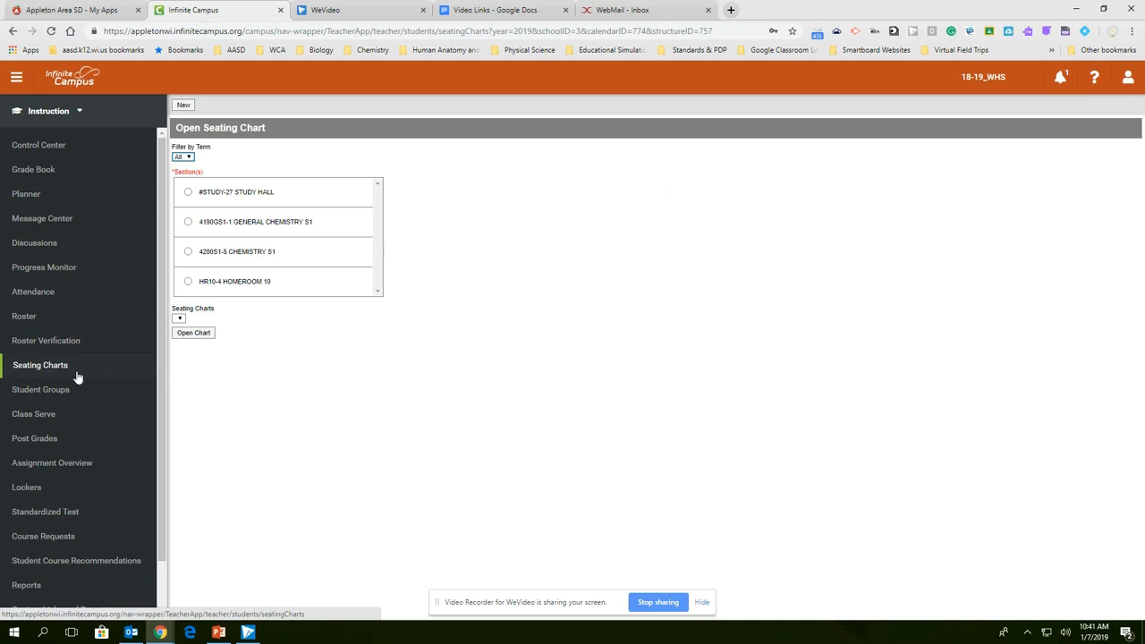
pyautogui.click(188, 193)
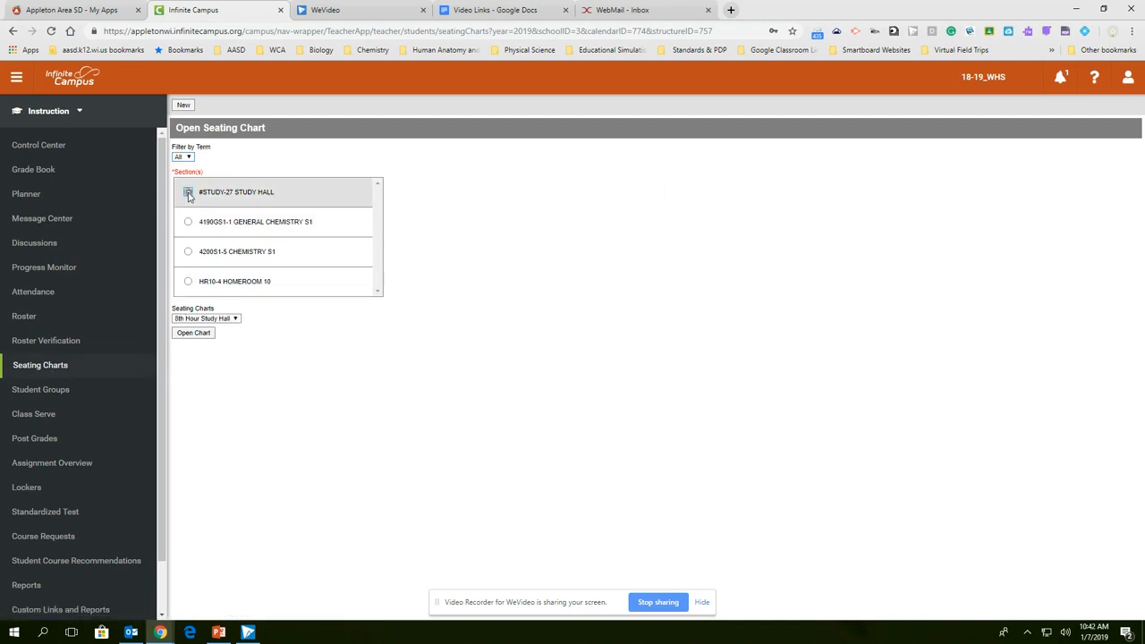
pyautogui.click(195, 333)
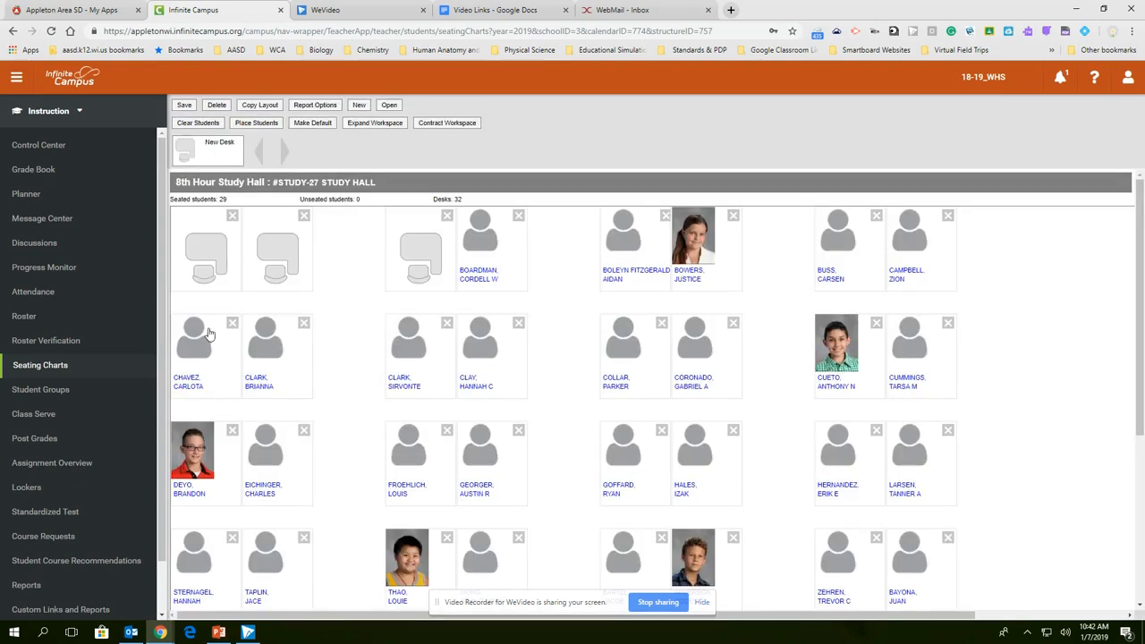
# - Remove all students from the desks and place them again automatically in reverse alphabetical order
pyautogui.click(199, 124)
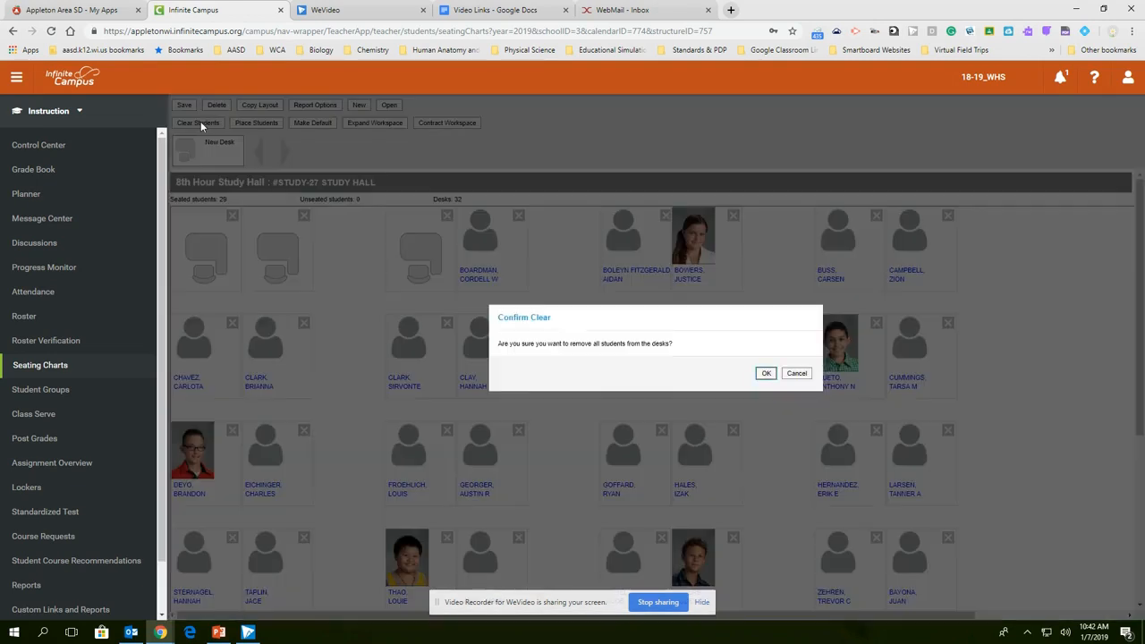
pyautogui.click(767, 374)
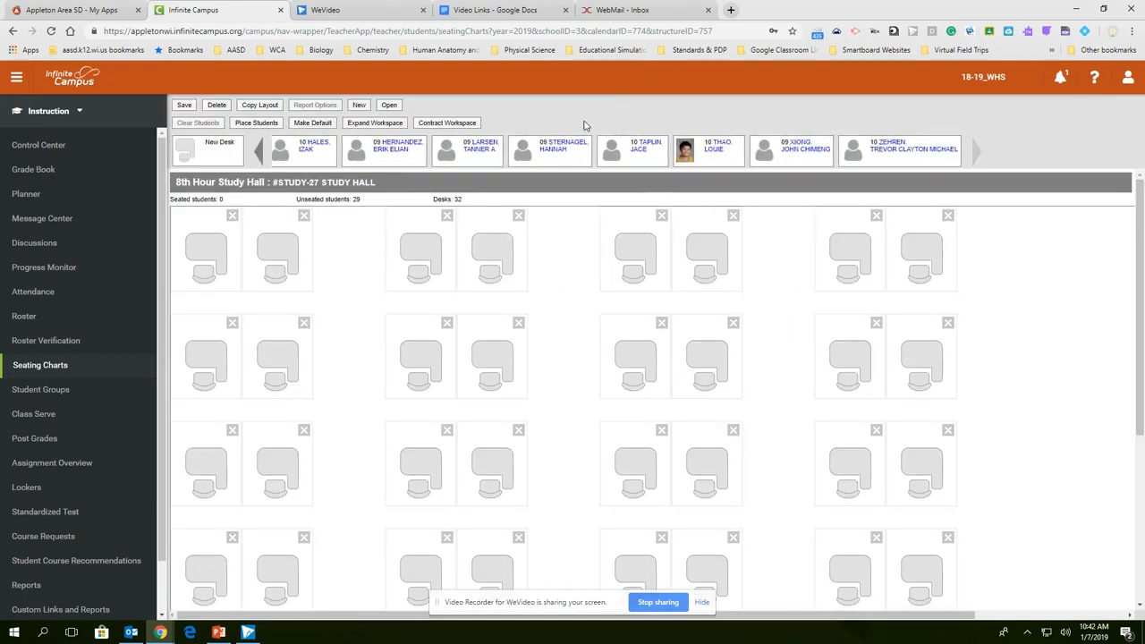
pyautogui.click(258, 124)
pyautogui.click(593, 311)
pyautogui.click(577, 345)
pyautogui.click(760, 429)
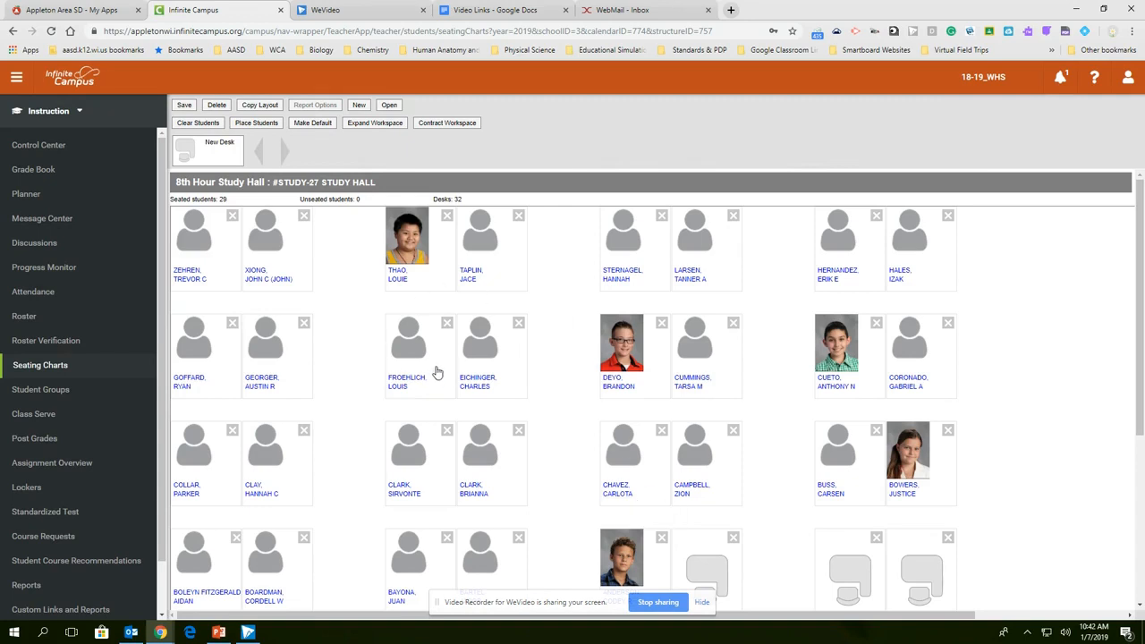
# - Swap the student at the second row's third desk with the third row's sixth, then swap the second row's sixth and third desks' students
pyautogui.moveTo(407, 365); pyautogui.dragTo(705, 473)
pyautogui.moveTo(699, 377); pyautogui.dragTo(417, 374)
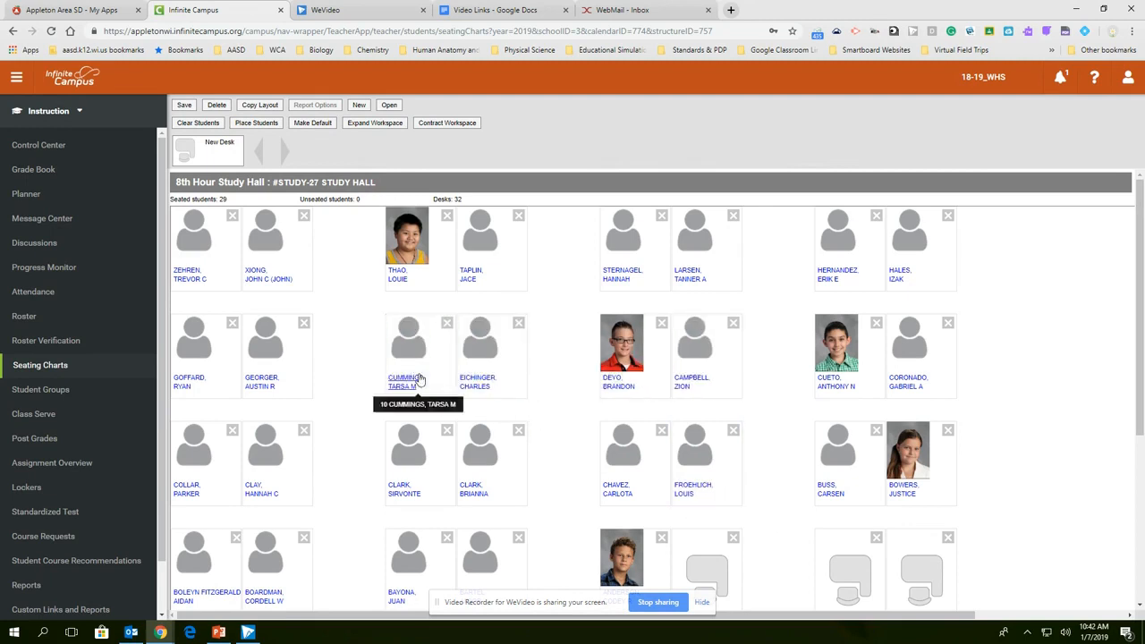